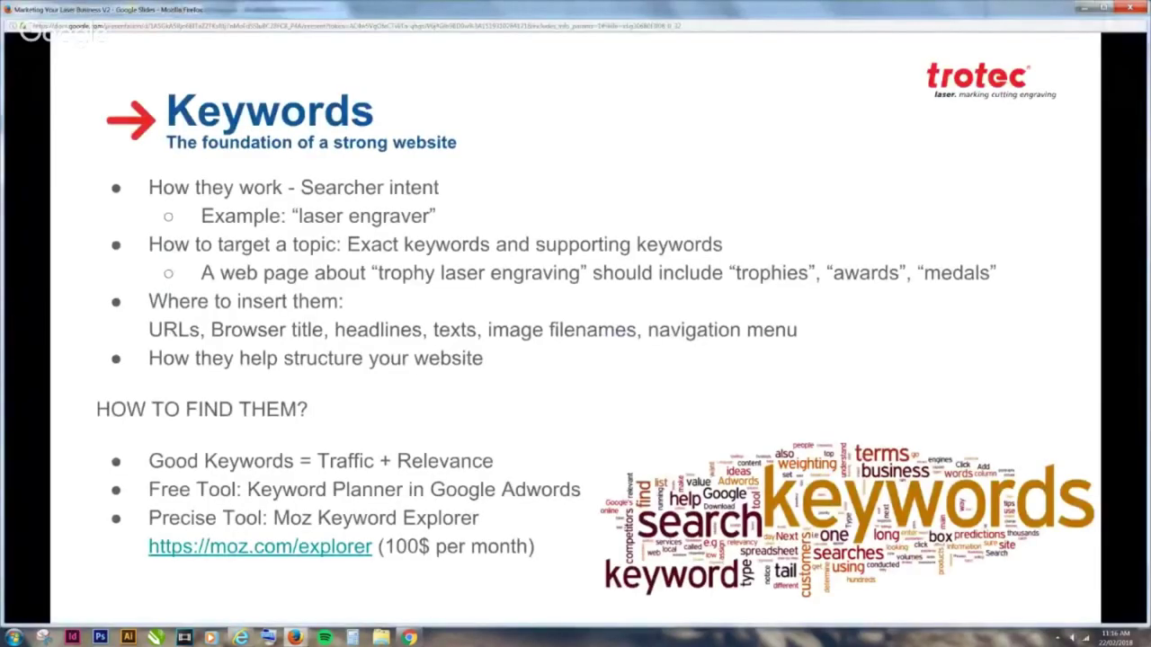
Switch to the Firefox window showing Google AdWords and search the web for "keyword planner"
{"action": "key", "text": "alt+Tab"}
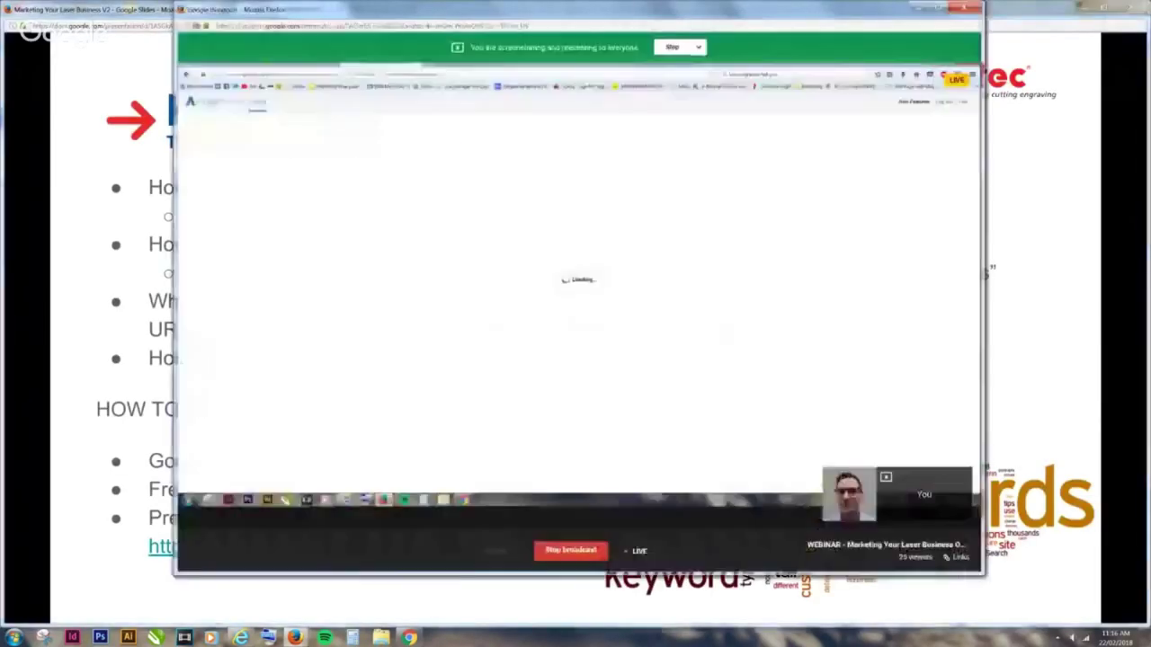
{"action": "key", "text": "alt+Tab"}
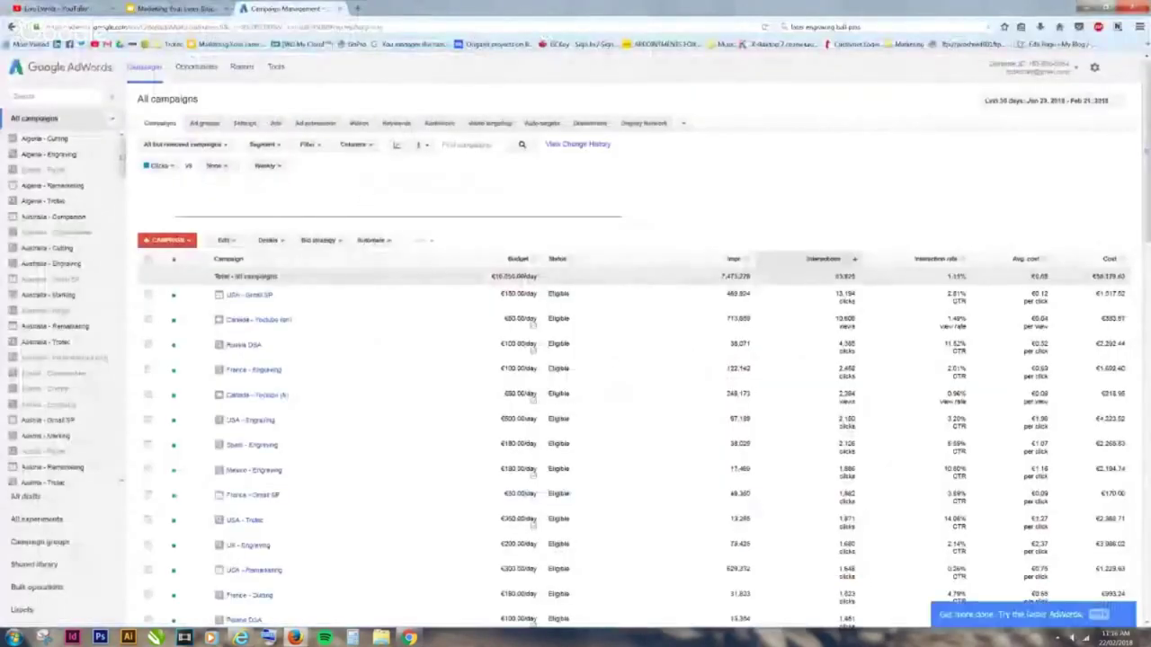
{"action": "left_click", "coordinate": [826, 27]}
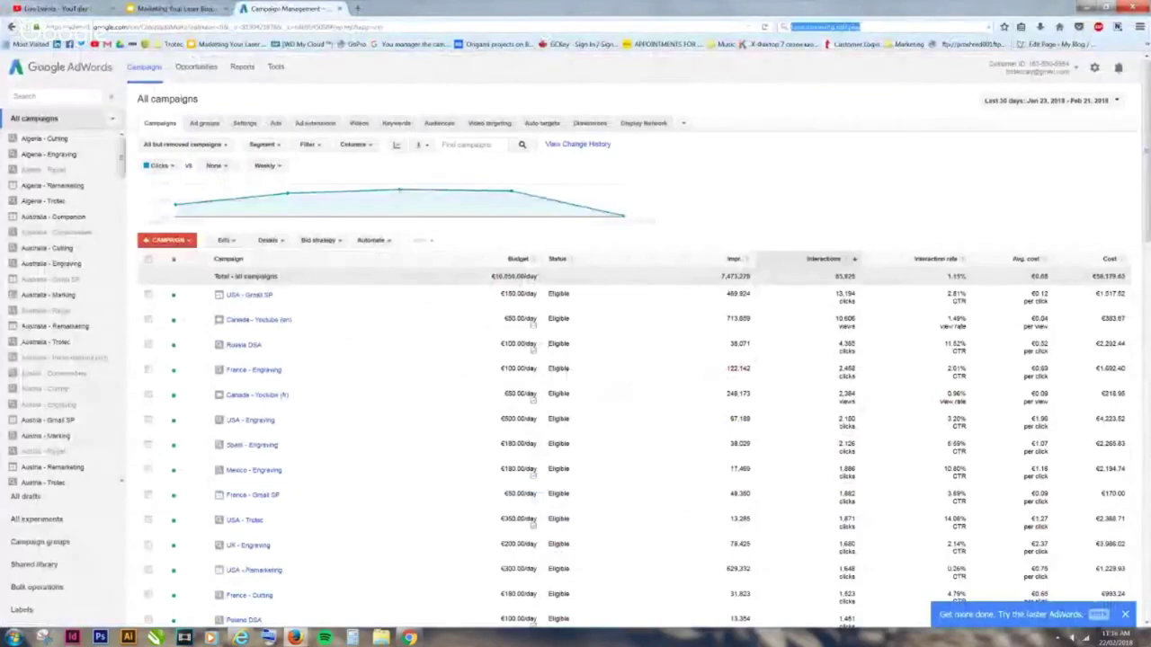
{"action": "type", "text": "keywords"}
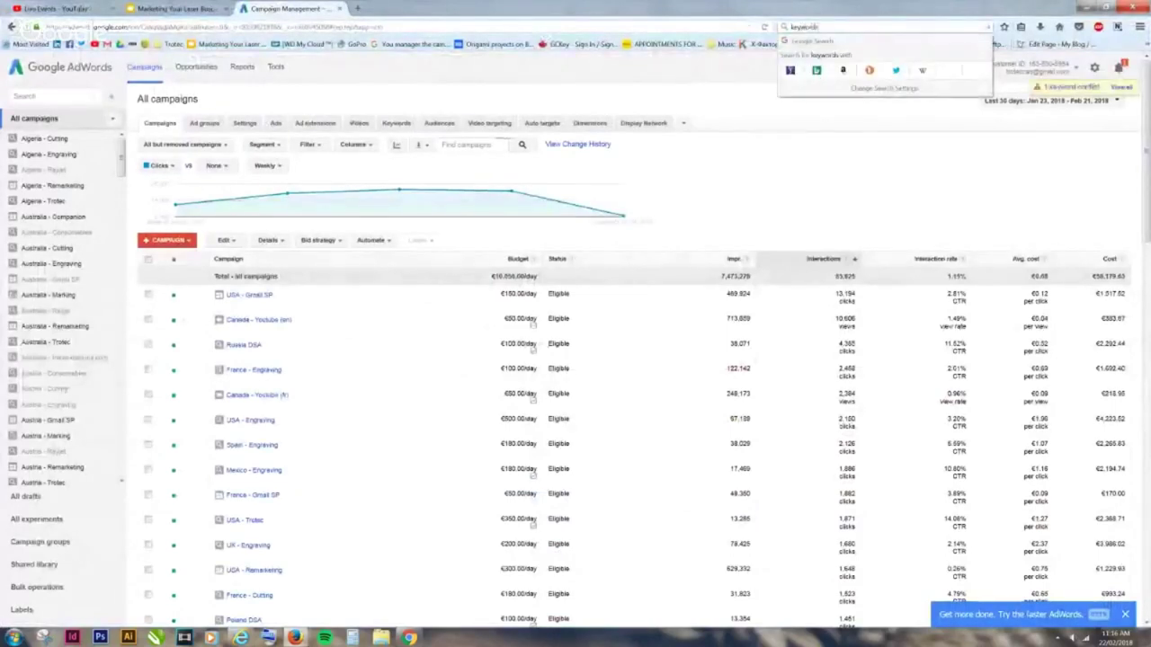
{"action": "key", "text": "Return"}
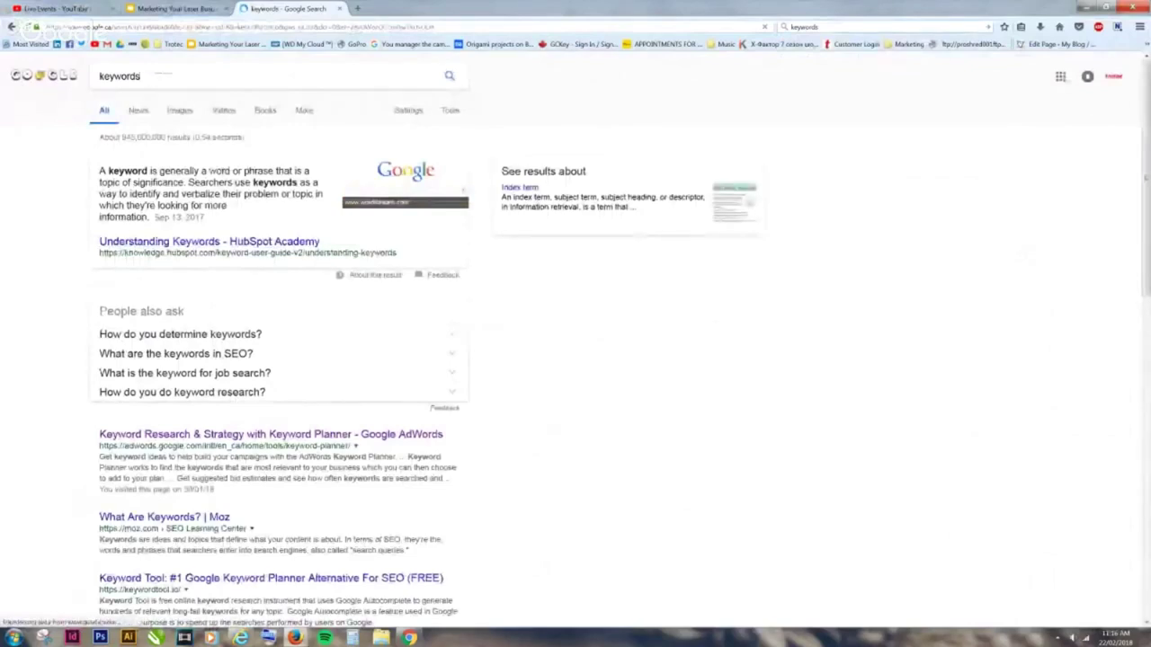
{"action": "key", "text": "BackSpace"}
{"action": "type", "text": "planner"}
{"action": "key", "text": "Return"}
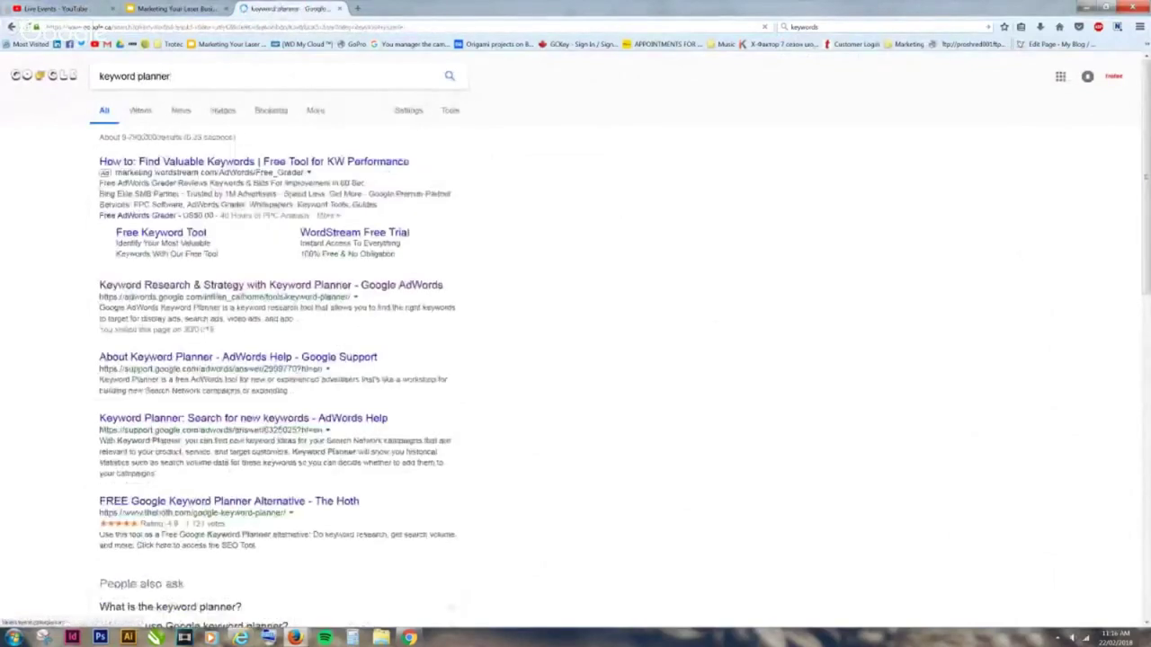
Open the Google AdWords Keyword Planner from the search results and configure the last session
{"action": "left_click", "coordinate": [148, 288]}
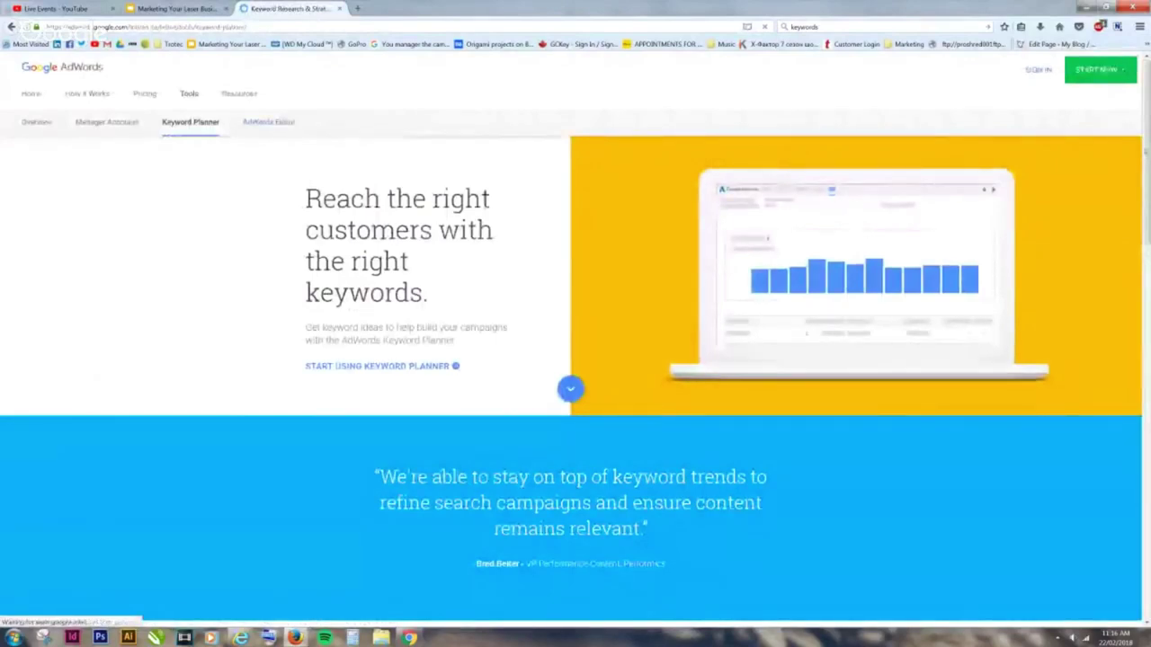
{"action": "left_click", "coordinate": [381, 367]}
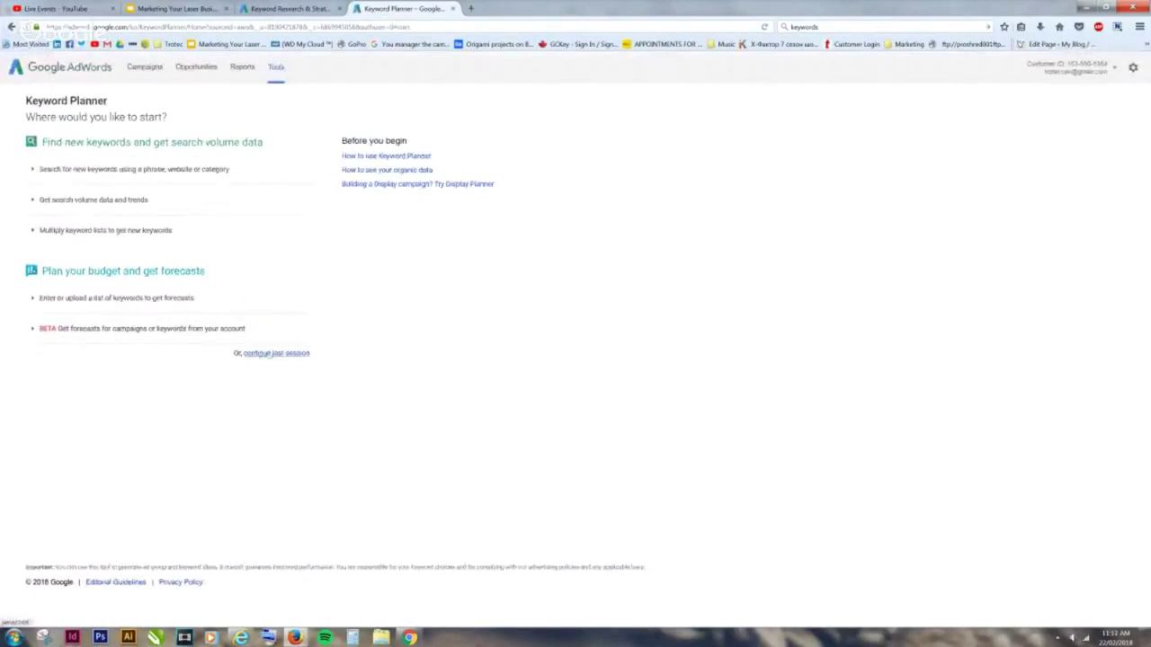
{"action": "left_click", "coordinate": [277, 352]}
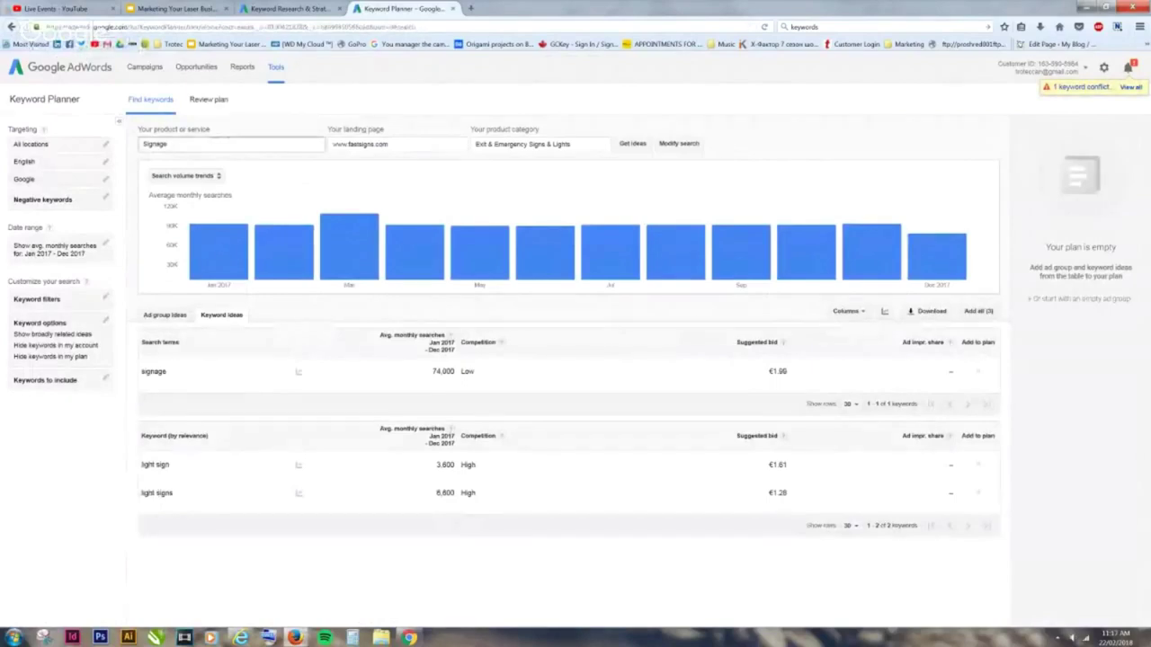
Clear the landing page and the product or service from the keyword search
{"action": "key", "text": "Tab"}
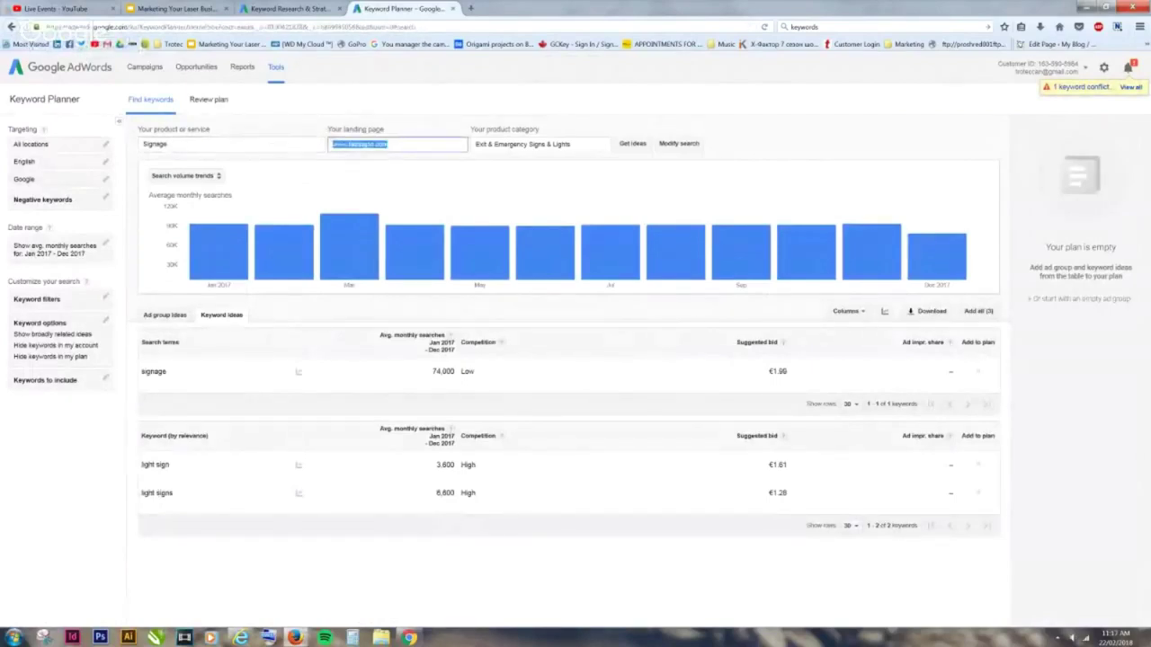
{"action": "left_click_drag", "start_coordinate": [218, 144], "coordinate": [145, 142]}
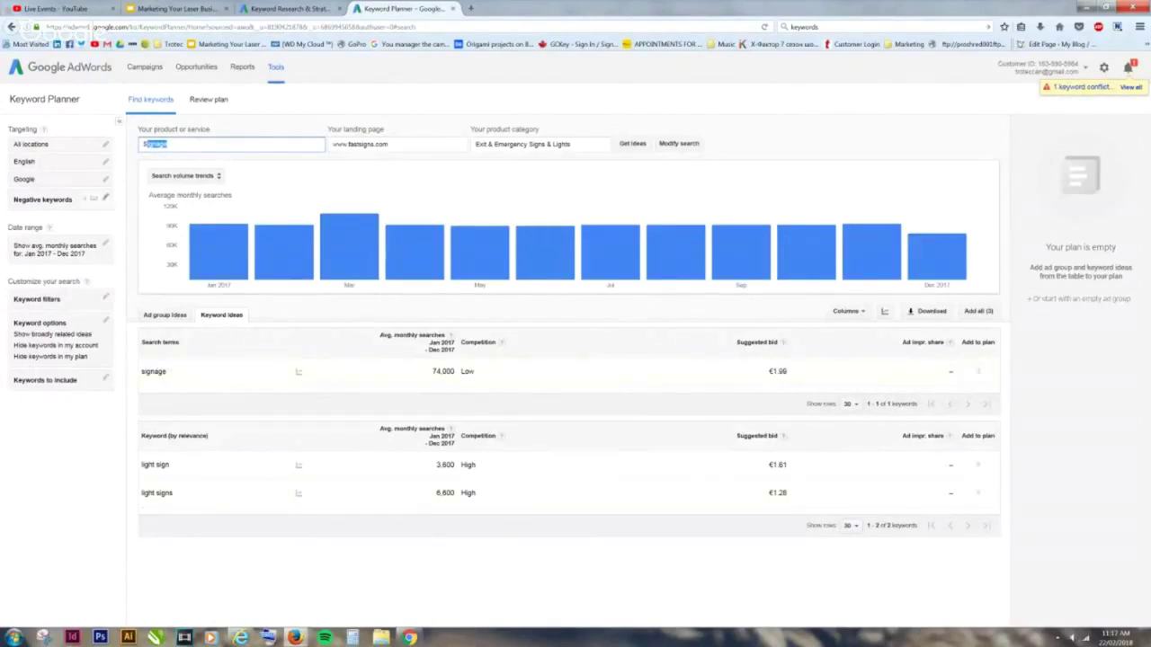
{"action": "left_click", "coordinate": [396, 144]}
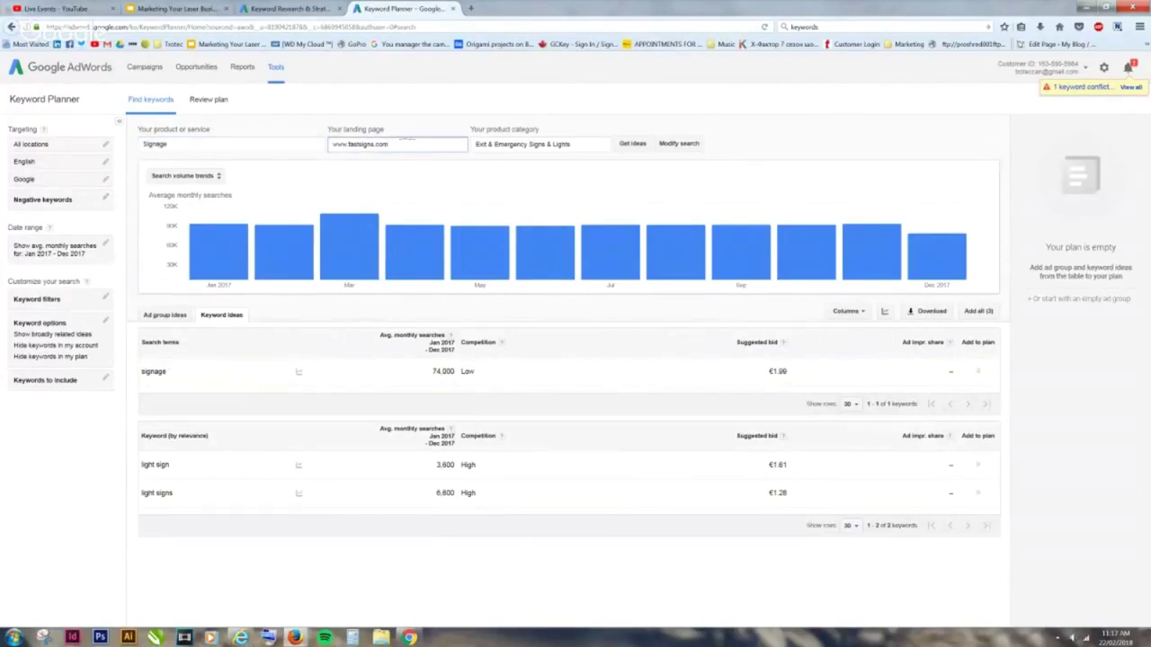
{"action": "key", "text": "ctrl+a"}
{"action": "key", "text": "BackSpace"}
{"action": "left_click_drag", "start_coordinate": [239, 144], "coordinate": [147, 145]}
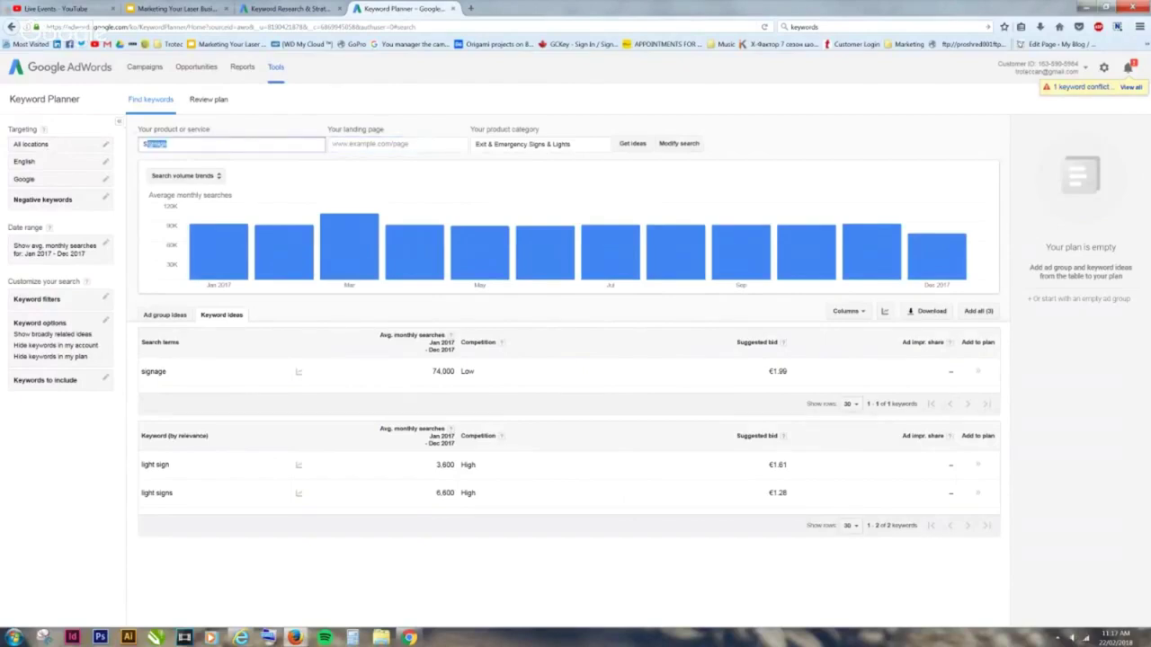
{"action": "key", "text": "BackSpace"}
{"action": "key", "text": "Tab"}
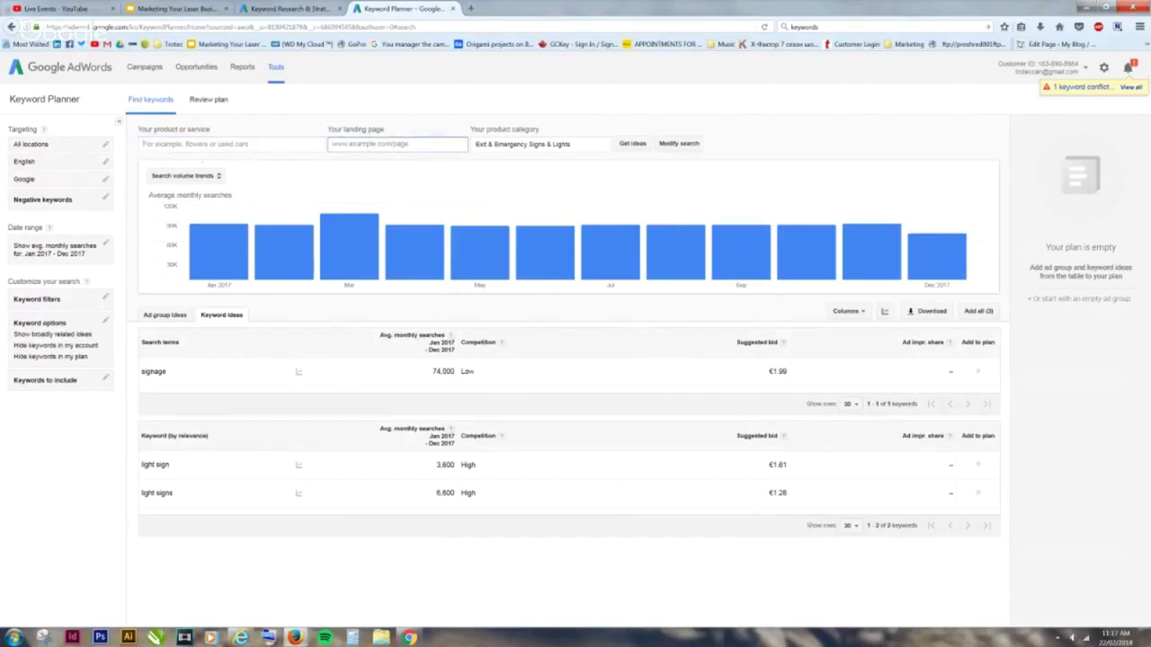
{"action": "key", "text": "shift+Tab"}
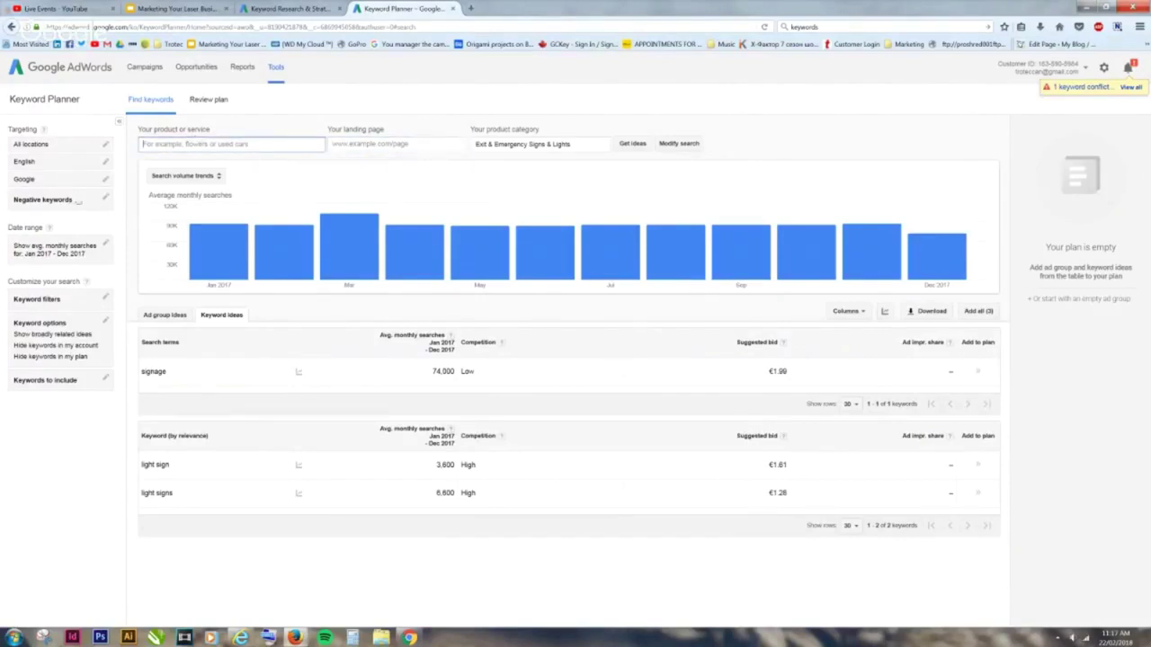
Get keyword ideas for the product or service "Laser Engraving Signs"
{"action": "type", "text": "Laser Engiraving Signs"}
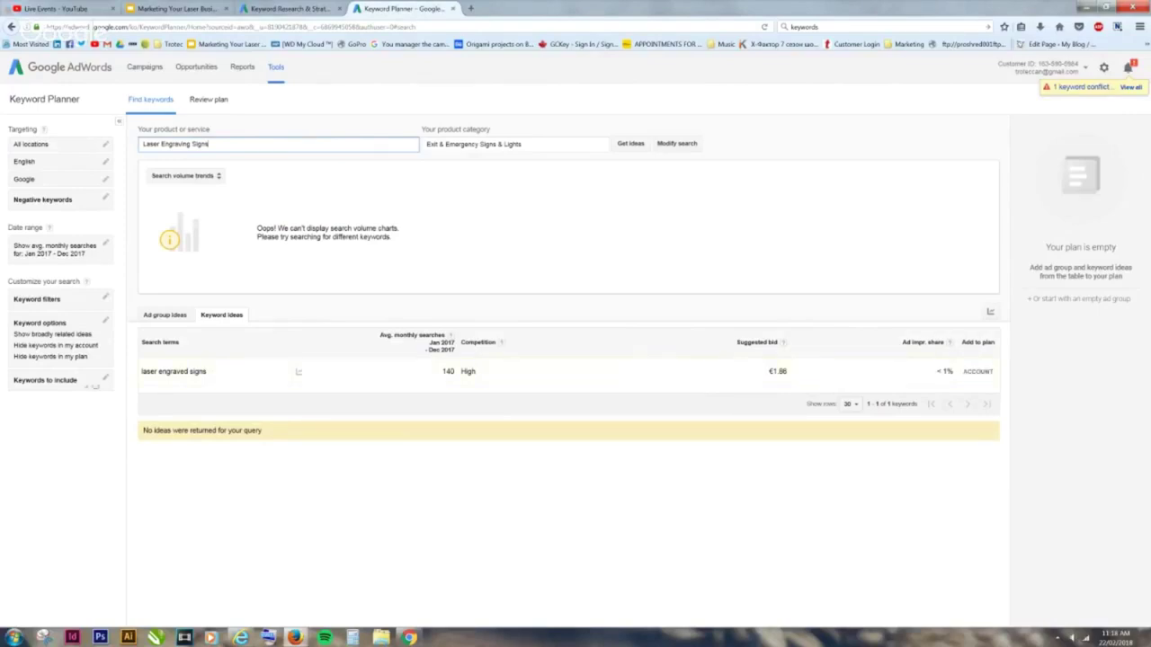
Shorten the product or service to "Laser Engraving" and get keyword ideas for it
{"action": "mouse_move", "coordinate": [214, 144]}
{"action": "left_mouse_down"}
{"action": "mouse_move", "coordinate": [182, 144]}
{"action": "mouse_move", "coordinate": [213, 142]}
{"action": "left_mouse_up"}
{"action": "key", "text": "BackSpace"}
{"action": "key", "text": "BackSpace"}
{"action": "key", "text": "BackSpace"}
{"action": "key", "text": "BackSpace"}
{"action": "key", "text": "BackSpace"}
{"action": "key", "text": "BackSpace"}
{"action": "key", "text": "Return"}
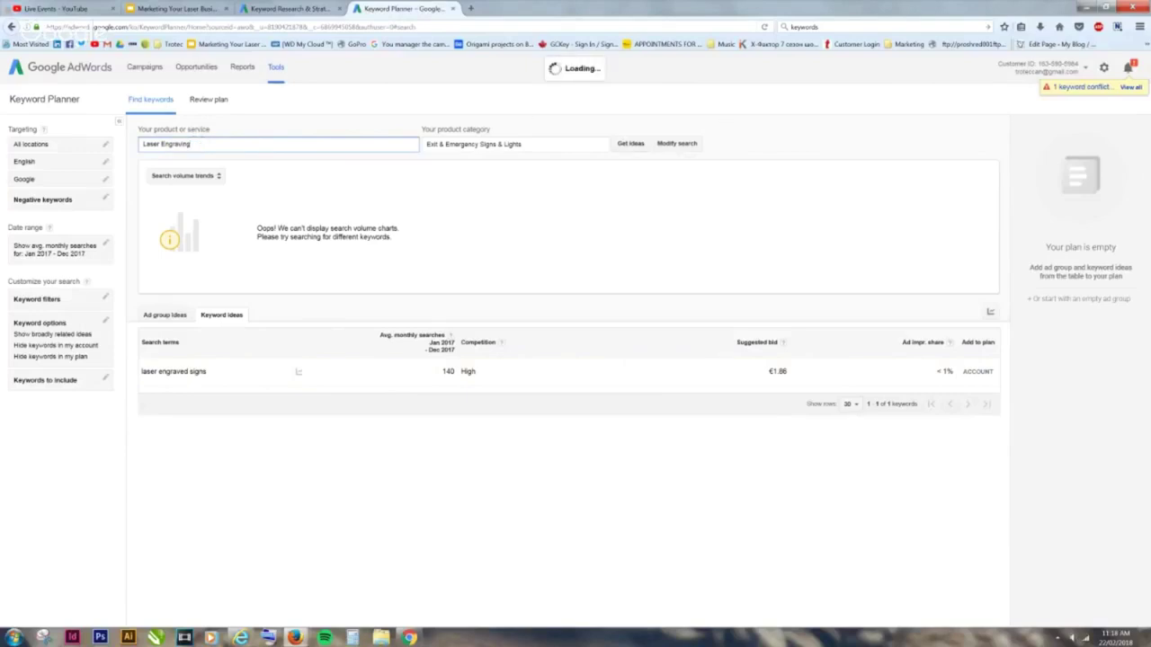
{"action": "left_click", "coordinate": [631, 144]}
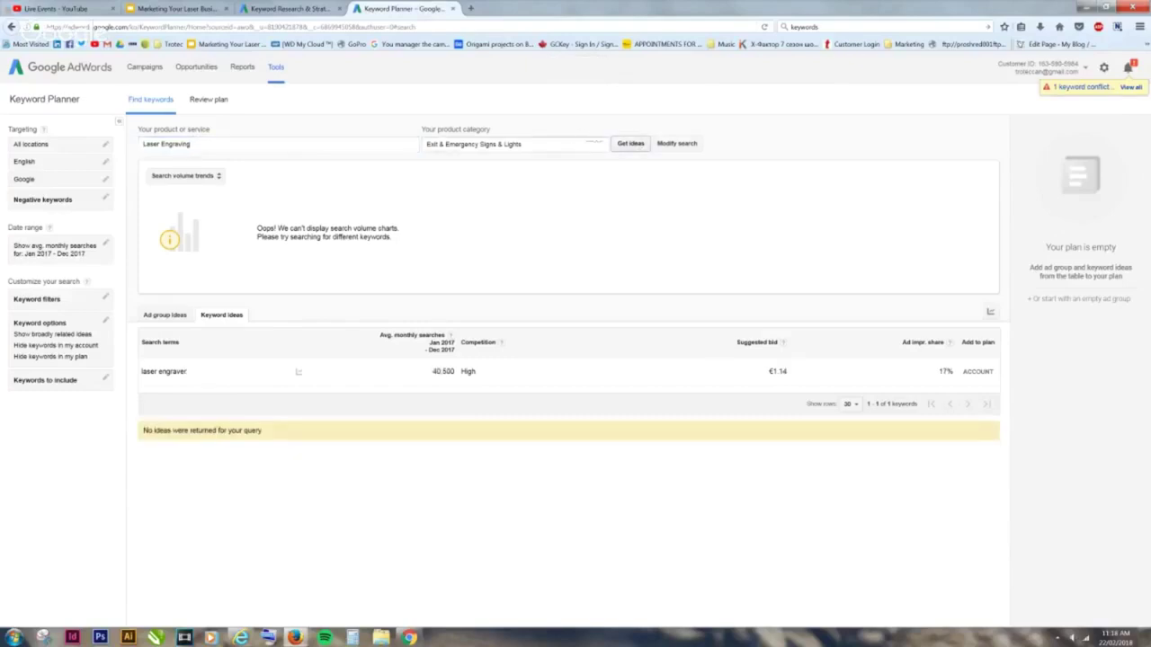
Set the product category to All Categories and get new keyword ideas for Laser Engraving
{"action": "left_click", "coordinate": [586, 144]}
{"action": "left_click", "coordinate": [444, 161]}
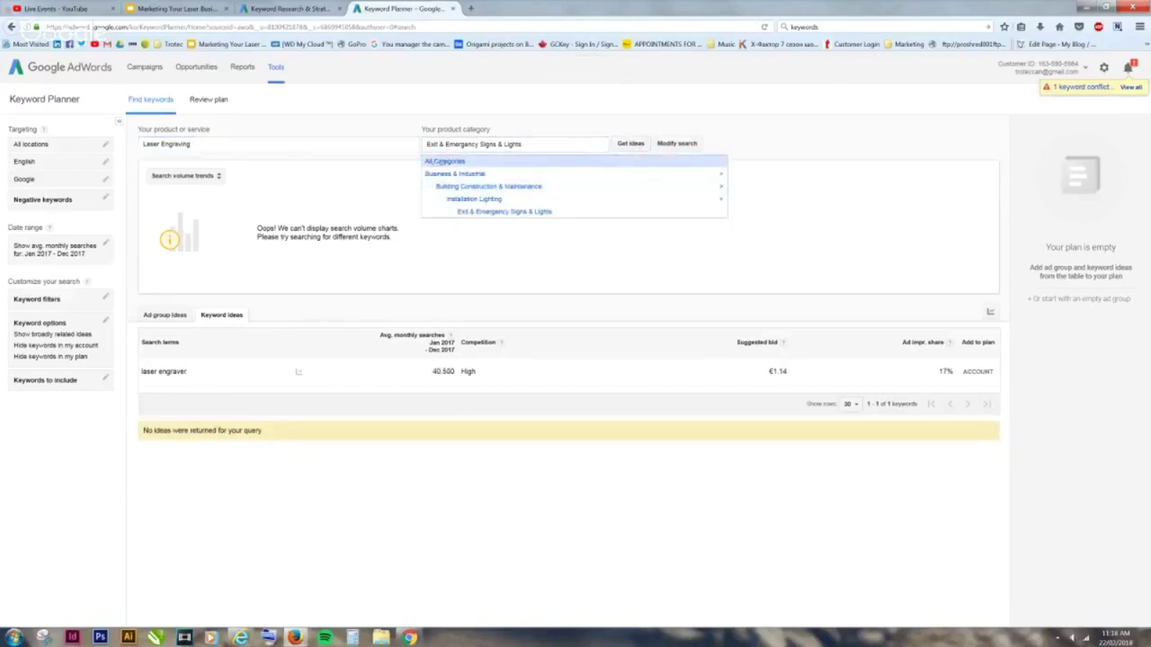
{"action": "left_click", "coordinate": [505, 139]}
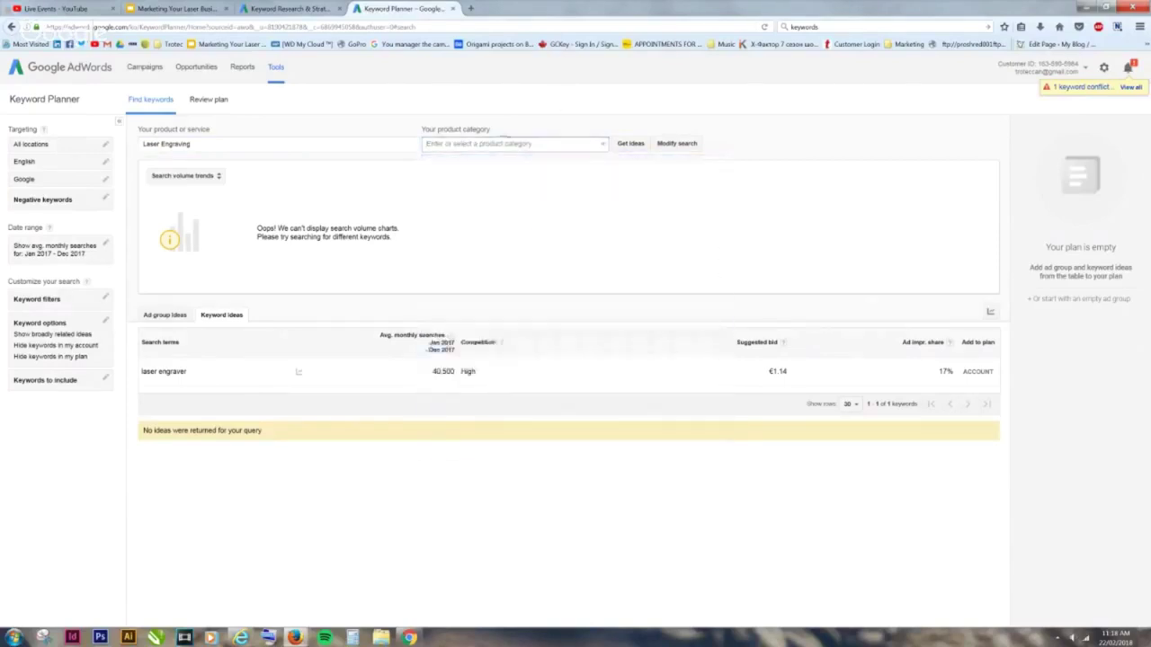
{"action": "left_click", "coordinate": [505, 142]}
{"action": "left_click", "coordinate": [567, 127]}
{"action": "left_click", "coordinate": [630, 143]}
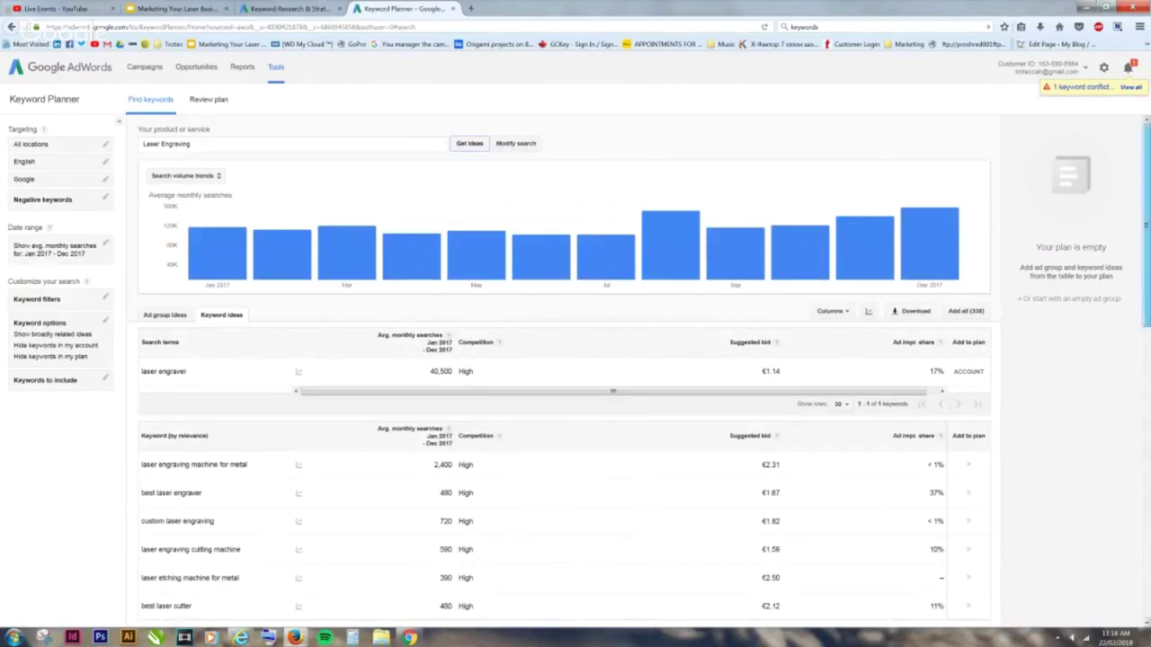
Review the keyword ideas and highlight the average monthly searches of the search term "laser engraver"
{"action": "scroll", "coordinate": [639, 363], "scroll_direction": "down", "scroll_amount": 1}
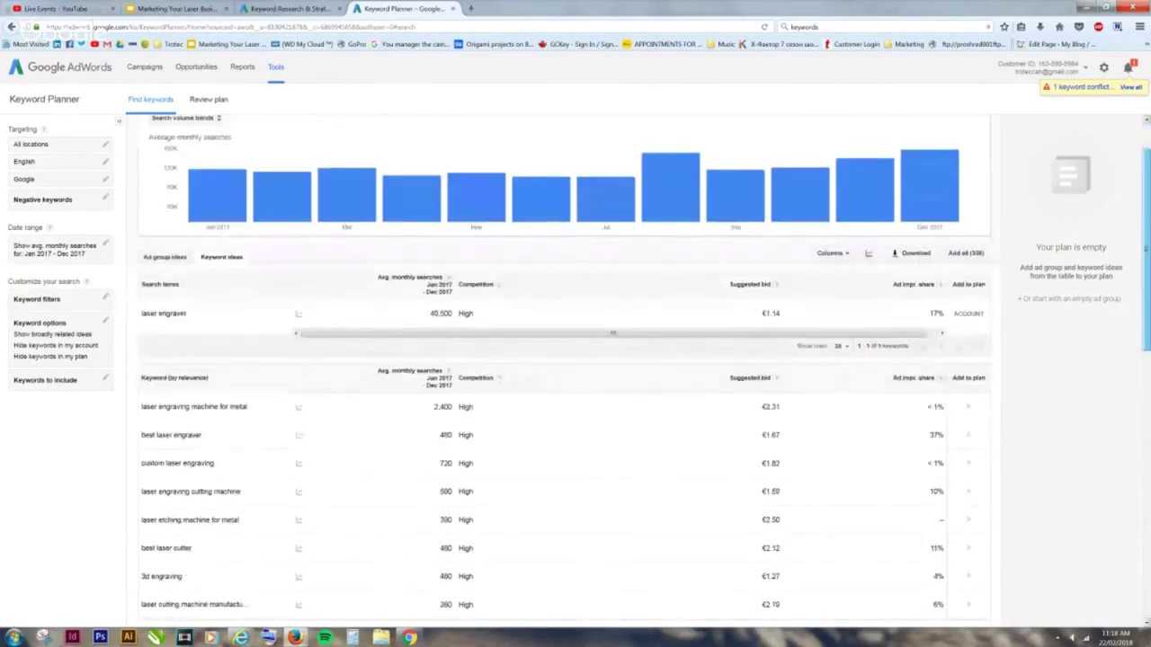
{"action": "scroll", "coordinate": [967, 357], "scroll_direction": "down", "scroll_amount": 1}
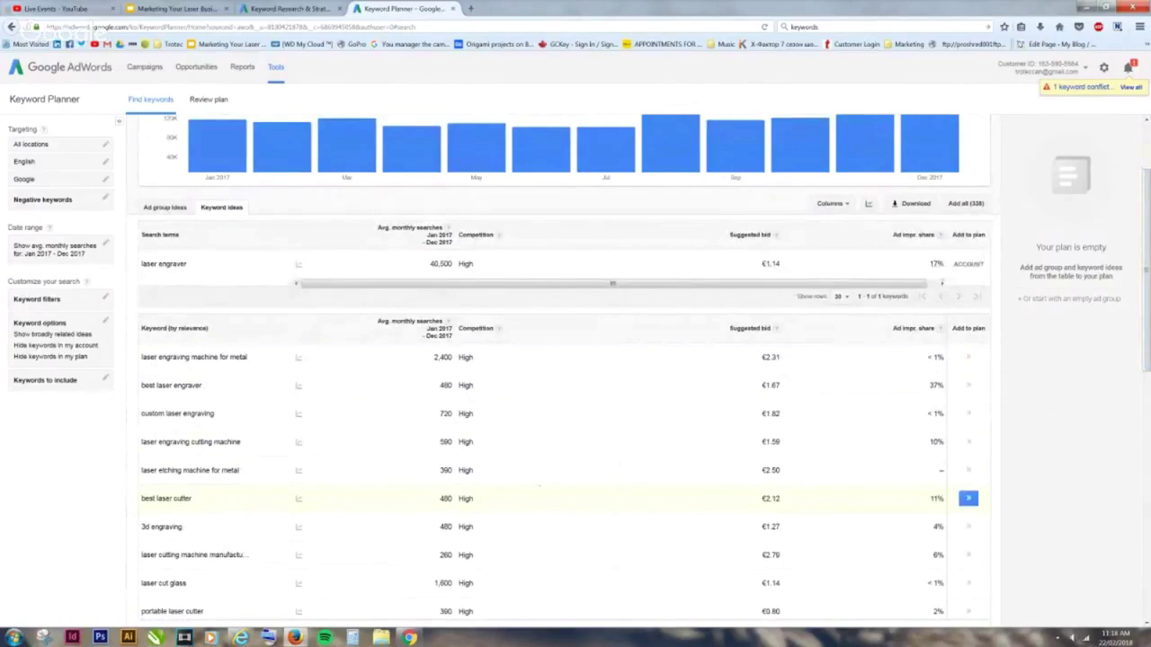
{"action": "double_click", "coordinate": [436, 264]}
{"action": "left_click_drag", "start_coordinate": [439, 263], "coordinate": [453, 264]}
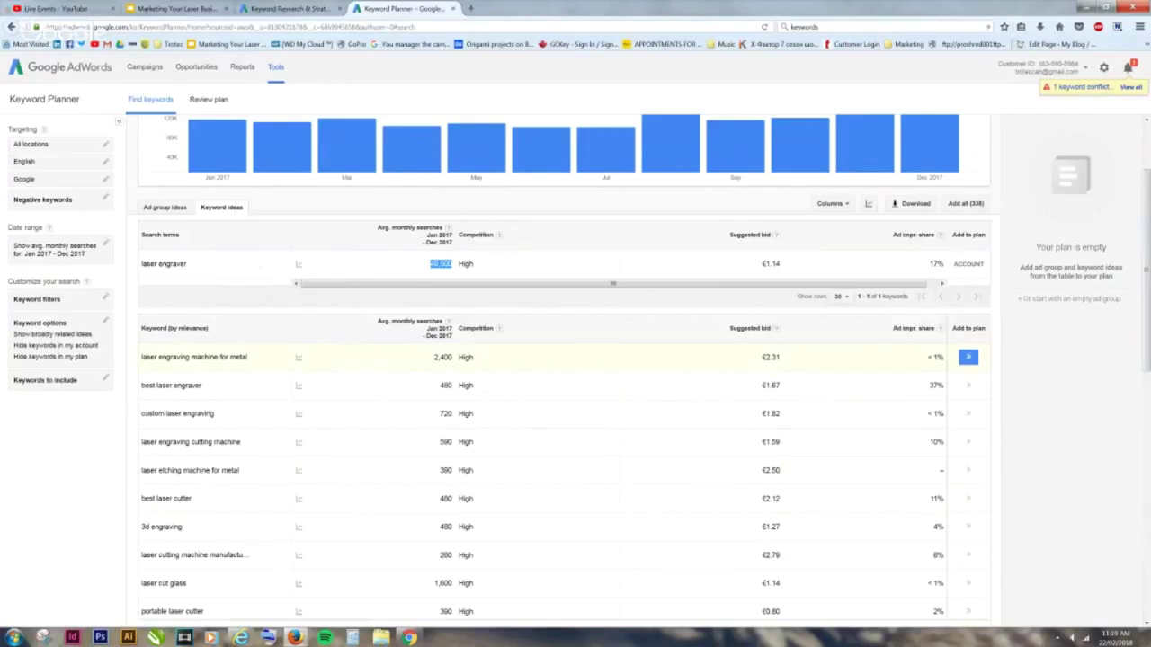
Get keyword ideas for "Laser Engraving Gifts" and sort them by average monthly searches, highest first
{"action": "scroll", "coordinate": [215, 225], "scroll_direction": "up", "scroll_amount": 2}
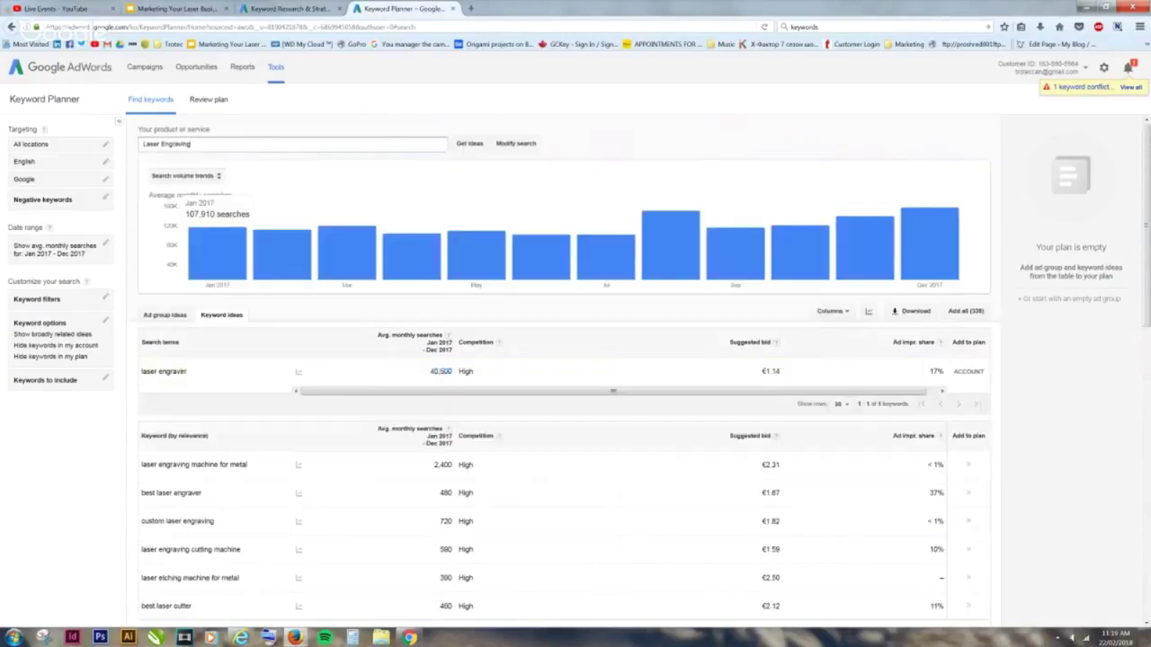
{"action": "type", "text": "Gifts"}
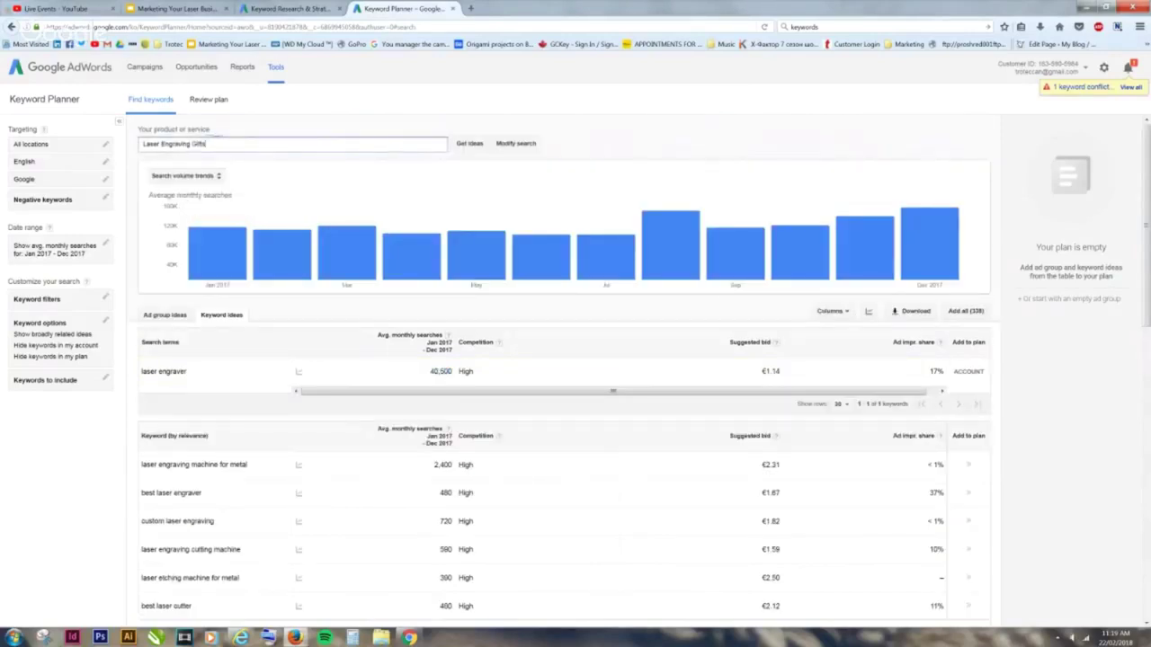
{"action": "key", "text": "Return"}
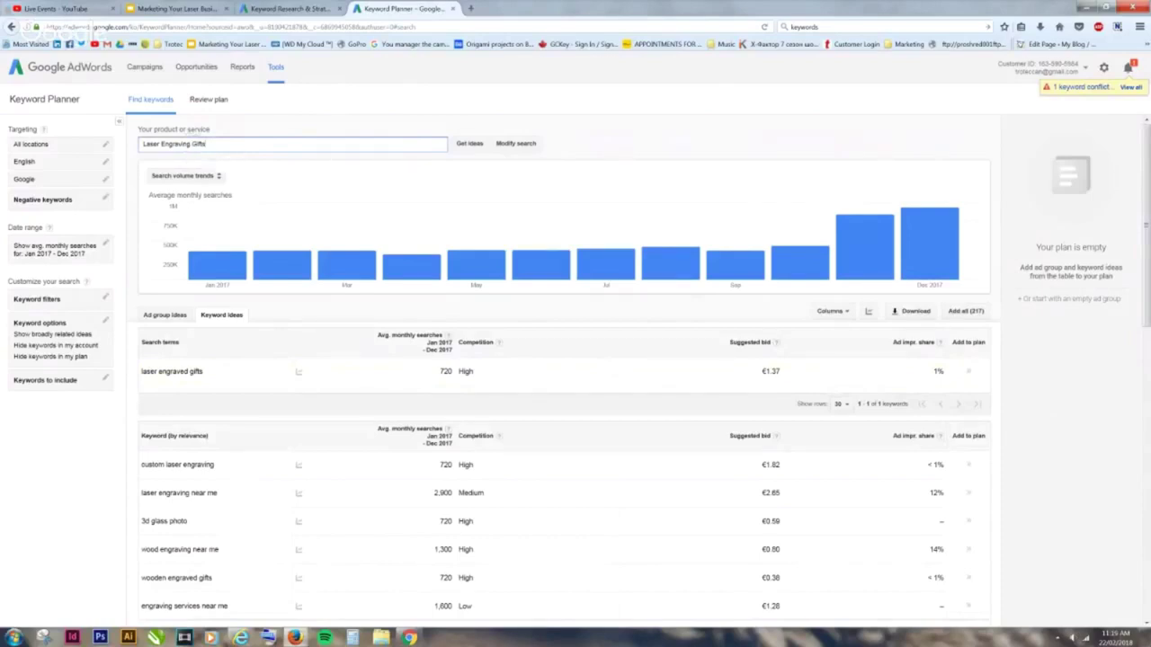
{"action": "scroll", "coordinate": [223, 260], "scroll_direction": "down", "scroll_amount": 2}
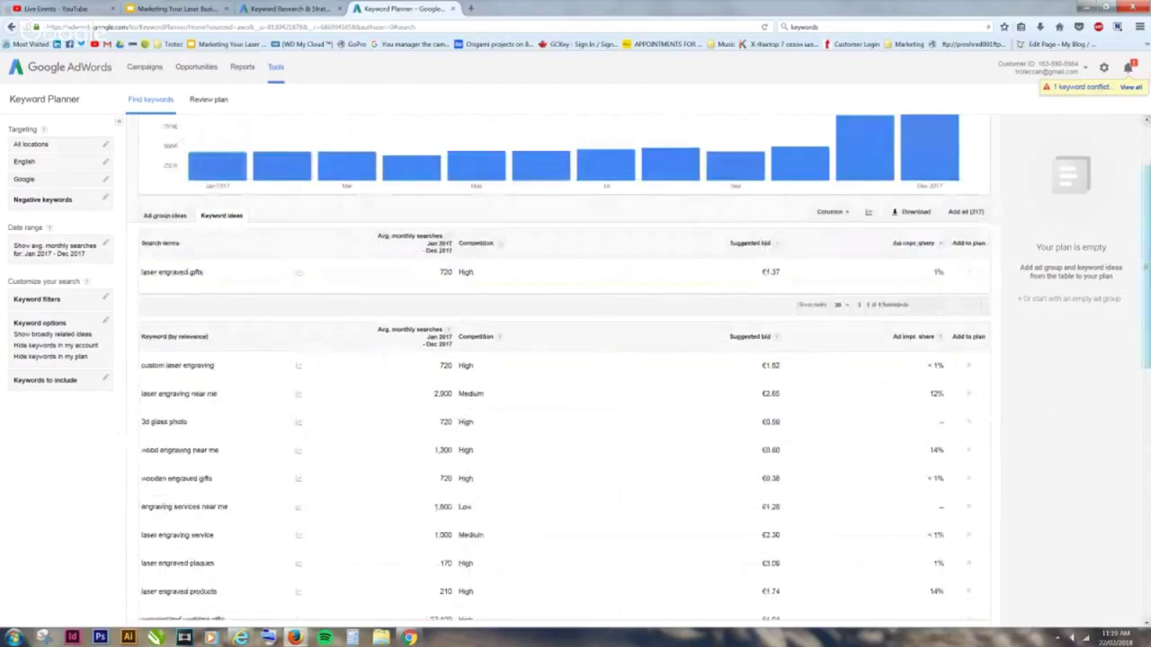
{"action": "scroll", "coordinate": [644, 368], "scroll_direction": "down", "scroll_amount": 1}
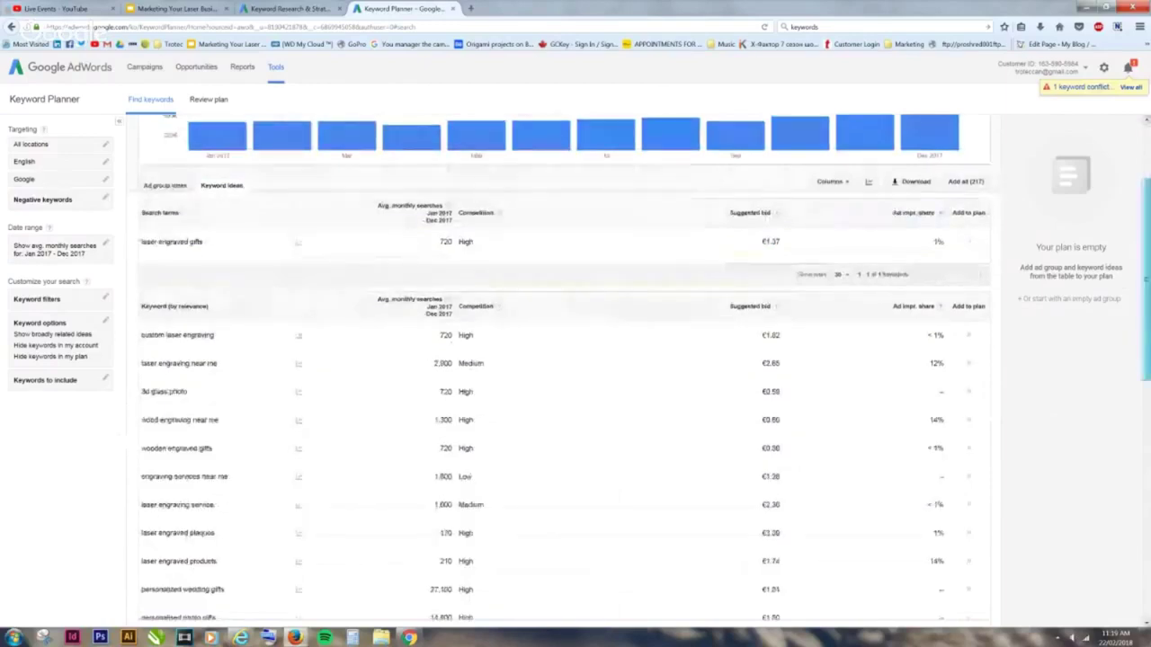
{"action": "scroll", "coordinate": [576, 363], "scroll_direction": "down", "scroll_amount": 3}
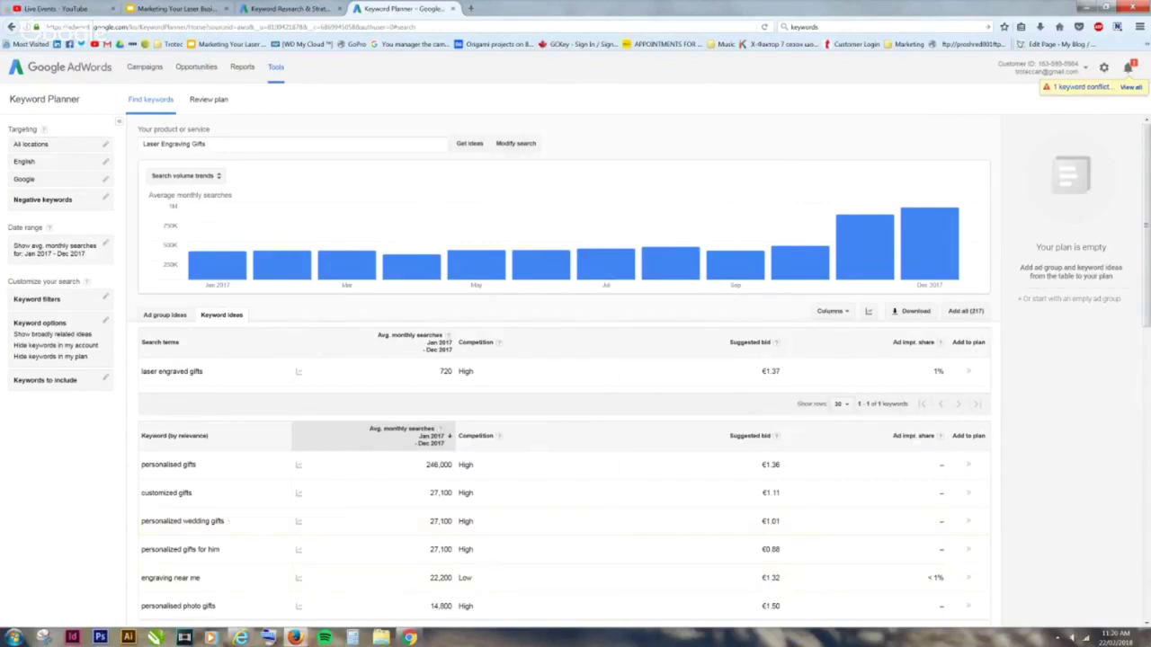
Switch back to the Google Slides presentation window with the Keywords slide
{"action": "mouse_move", "coordinate": [295, 637]}
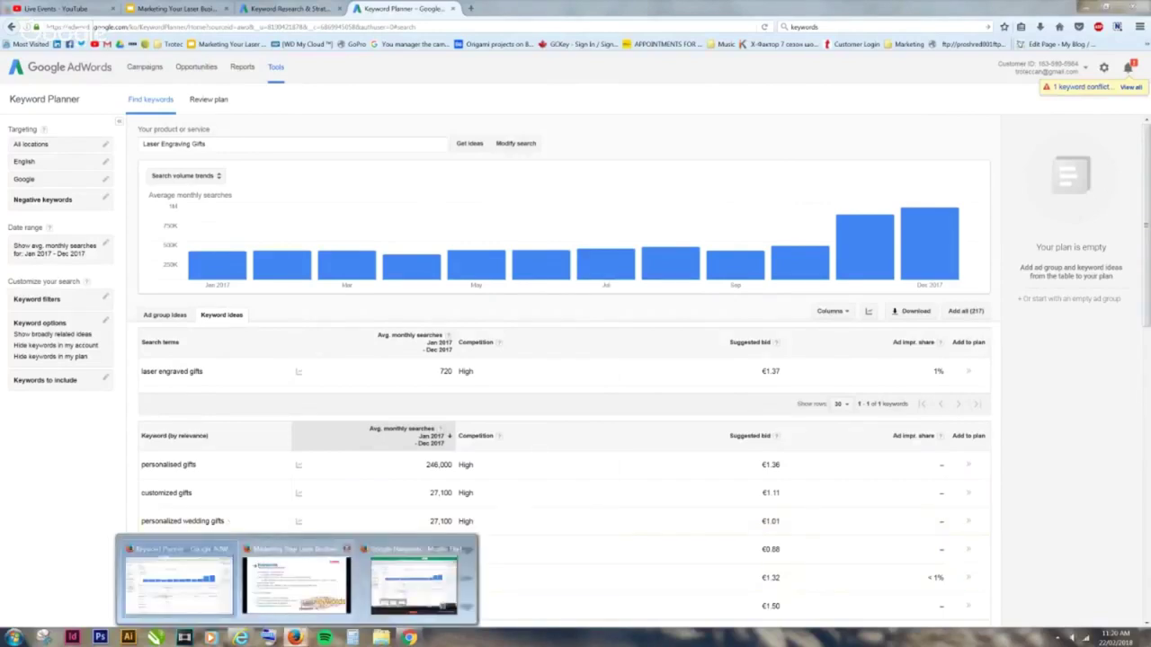
{"action": "left_click", "coordinate": [295, 582]}
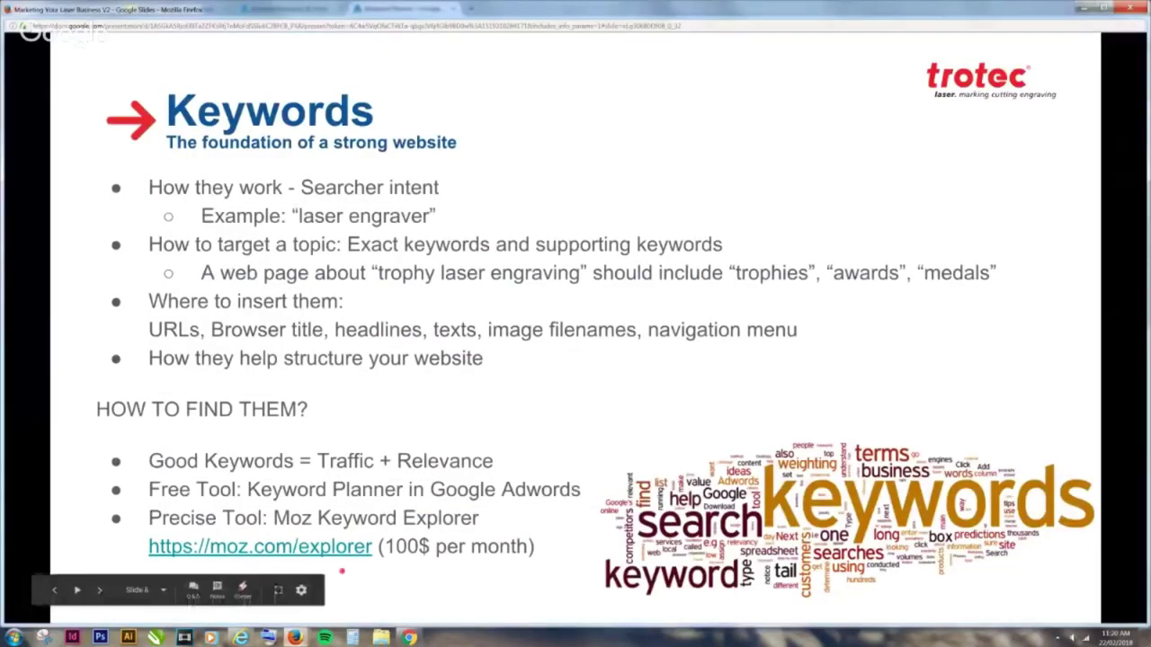